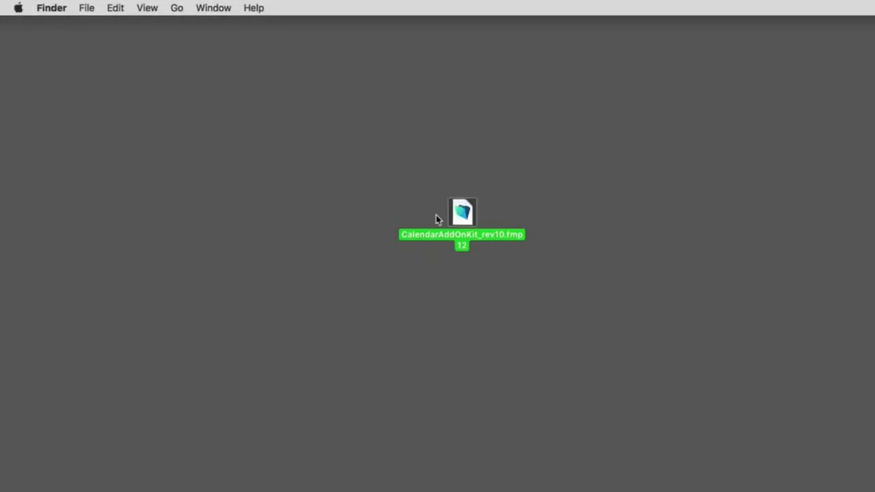
Open CalendarAddOnKit_rev10.fmp12 from the desktop in FileMaker Pro Advanced
double_click(436, 208)
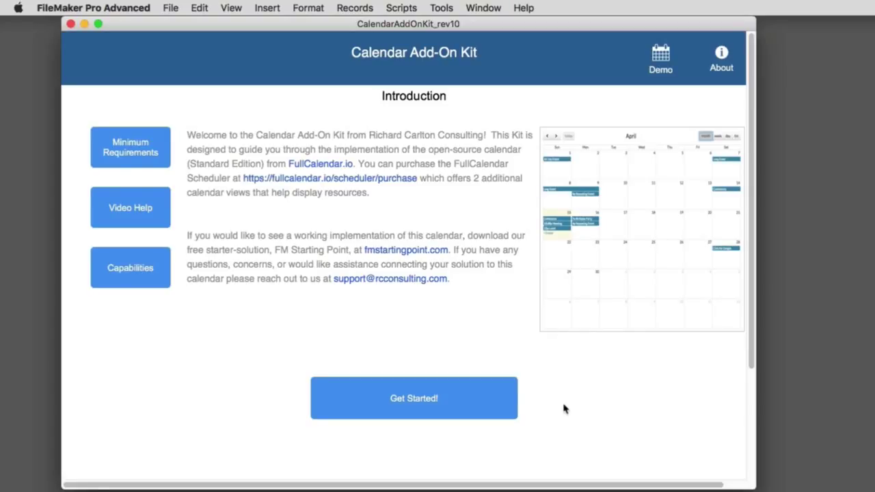
Launch the Demo calendar to show the Apr 22–28 week view
left_click(660, 60)
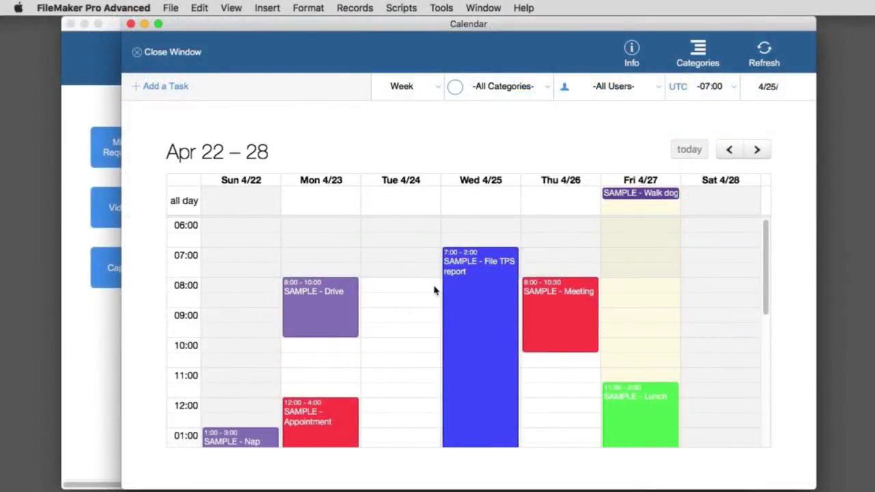
Drag File TPS report to Tuesday 8:00 and retitle Thursday's Meeting as 'SAMPLE - Wash the Cat'
left_click_drag(451, 287, 381, 342)
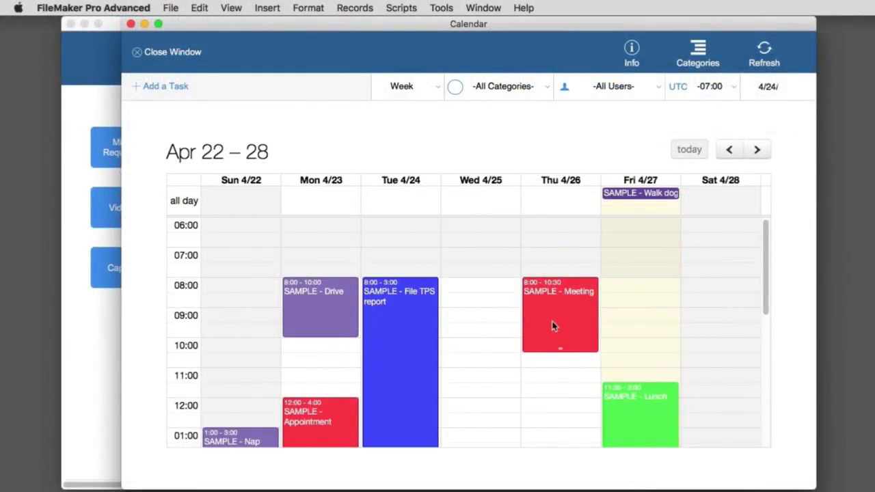
left_click(552, 321)
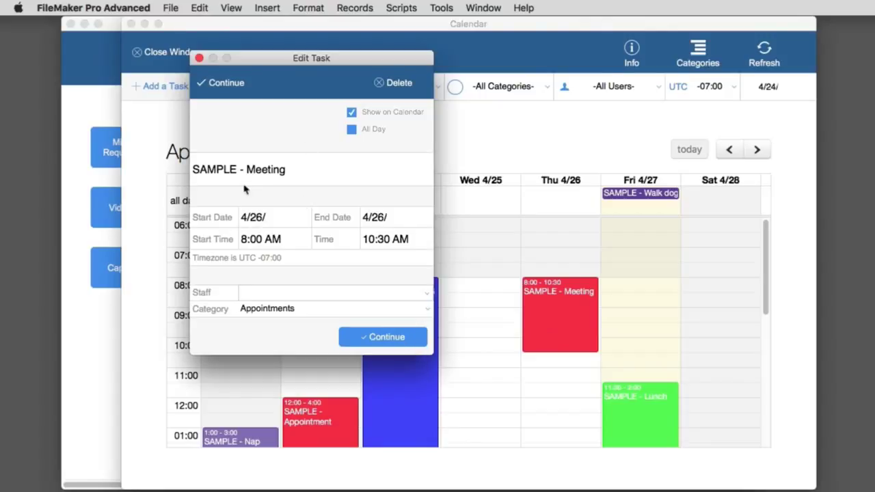
left_click(270, 175)
double_click(270, 175)
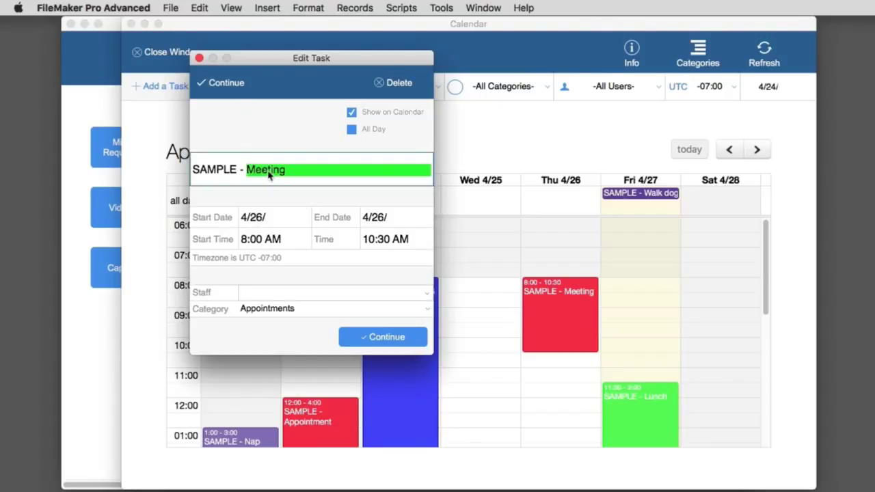
type("Wash the C")
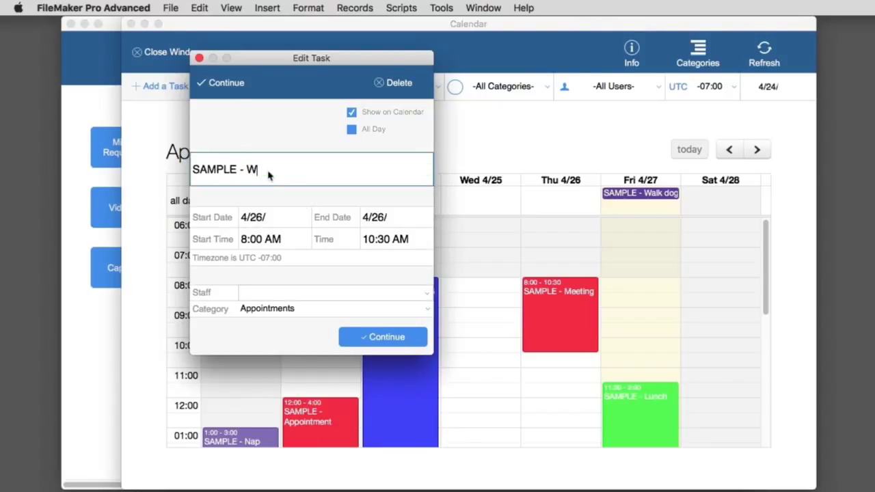
type("at")
left_click(401, 339)
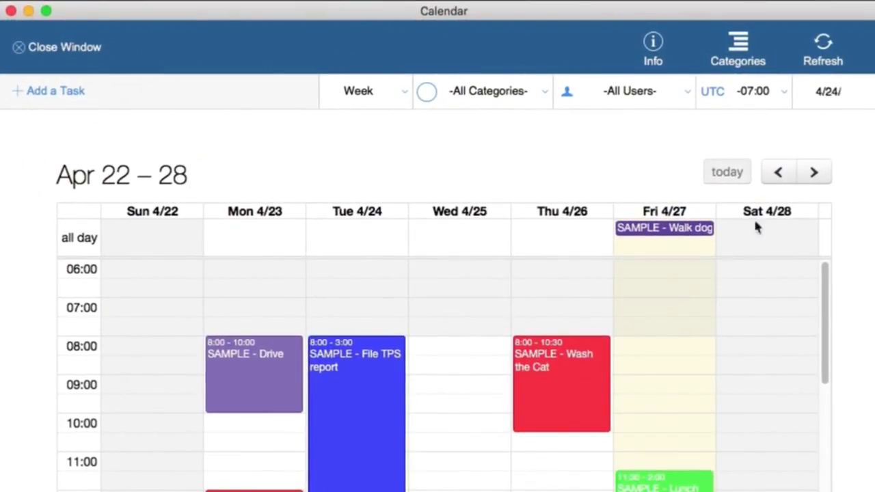
left_click(815, 175)
left_click(779, 175)
left_click(545, 95)
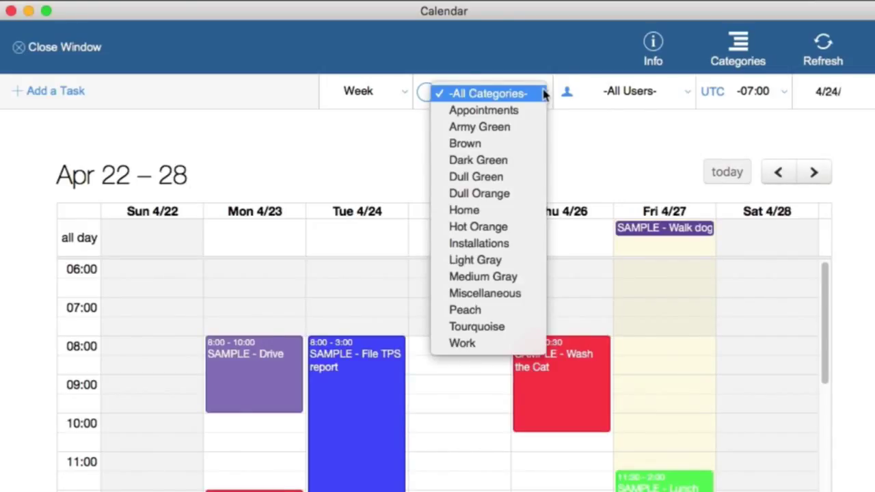
left_click(493, 109)
left_click(495, 100)
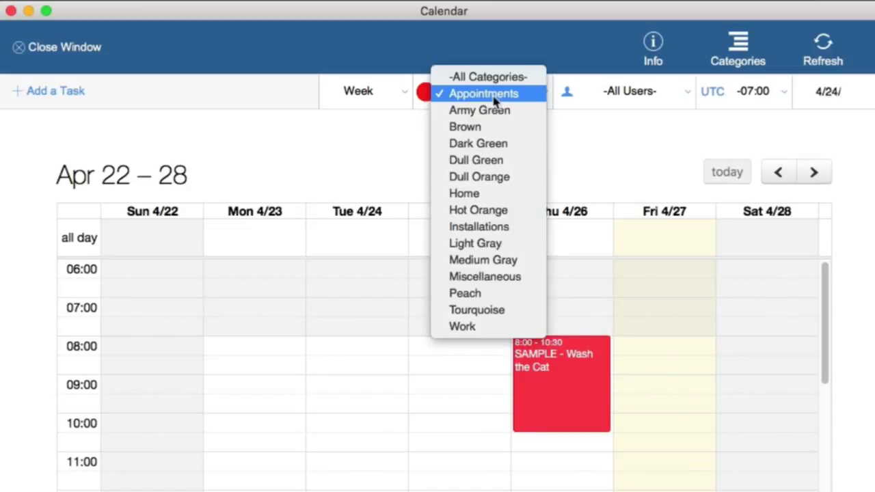
left_click(498, 78)
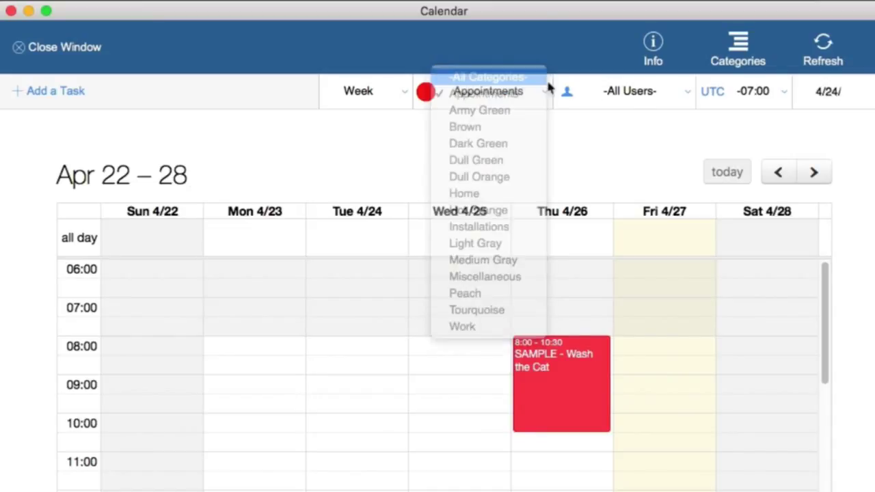
left_click(648, 96)
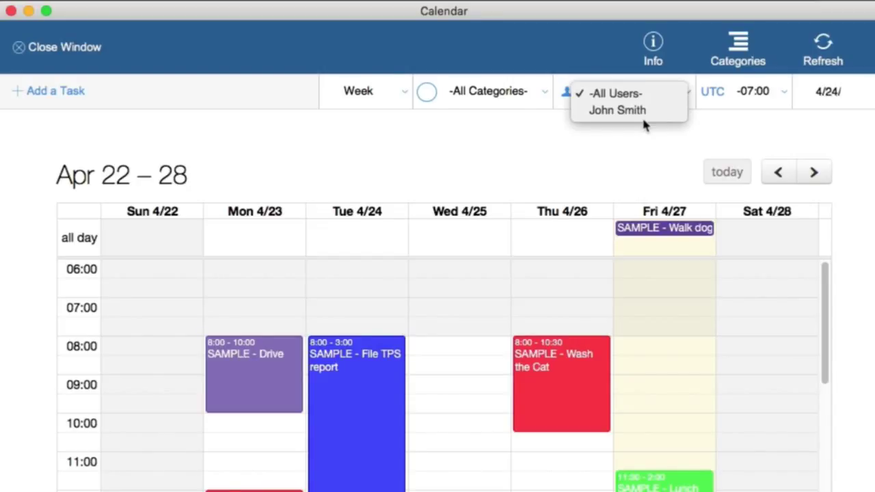
left_click(616, 134)
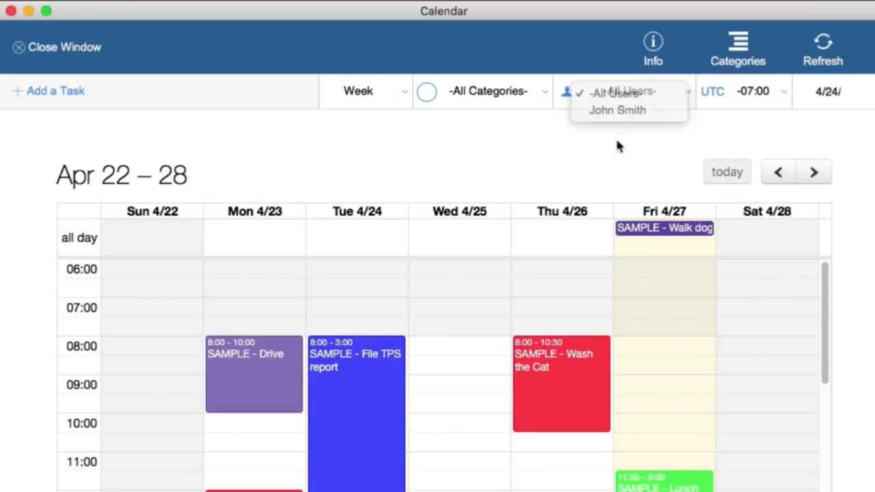
left_click(777, 93)
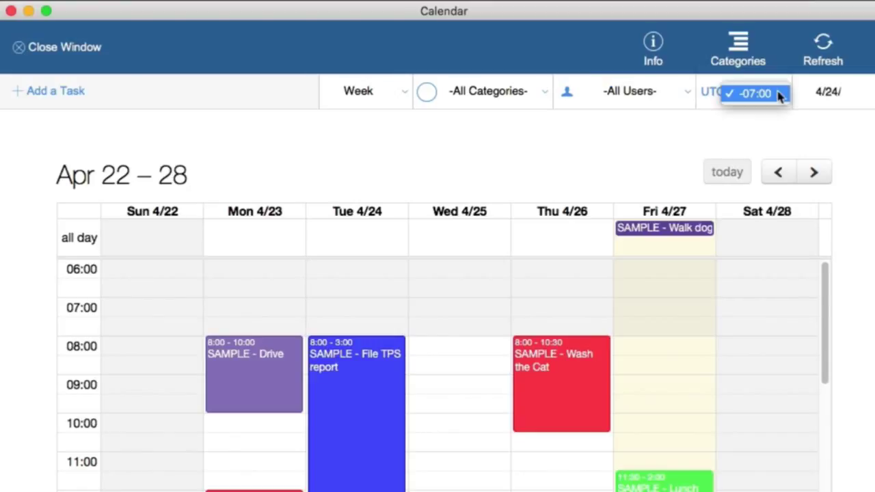
left_click(631, 137)
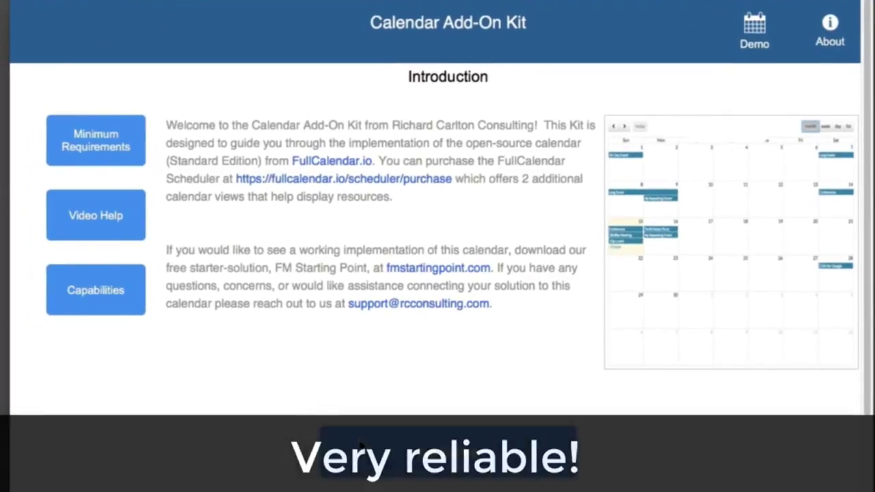
Step through setup: import tables, fields, relationships, layouts, to Step 7 Import Scripts
left_click(368, 445)
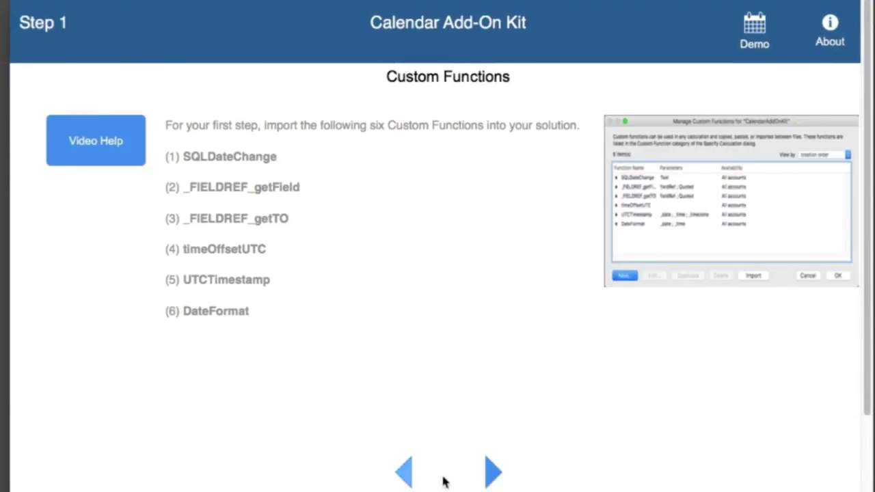
left_click(492, 471)
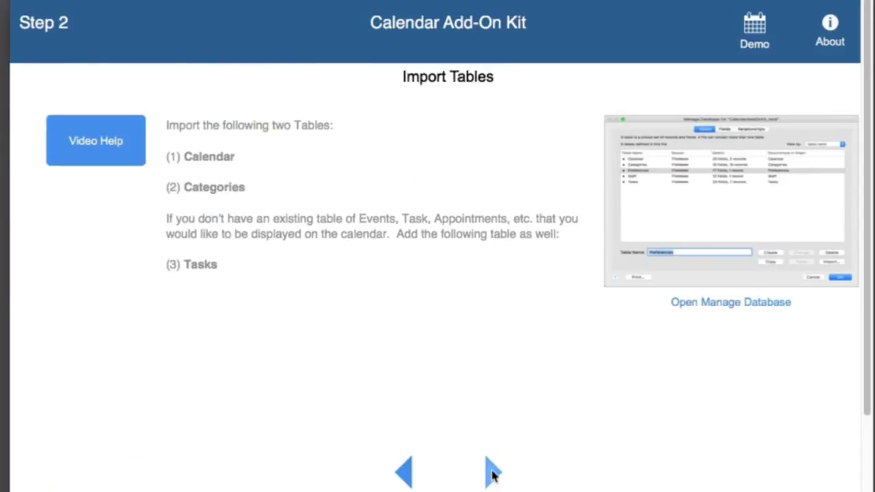
left_click(493, 473)
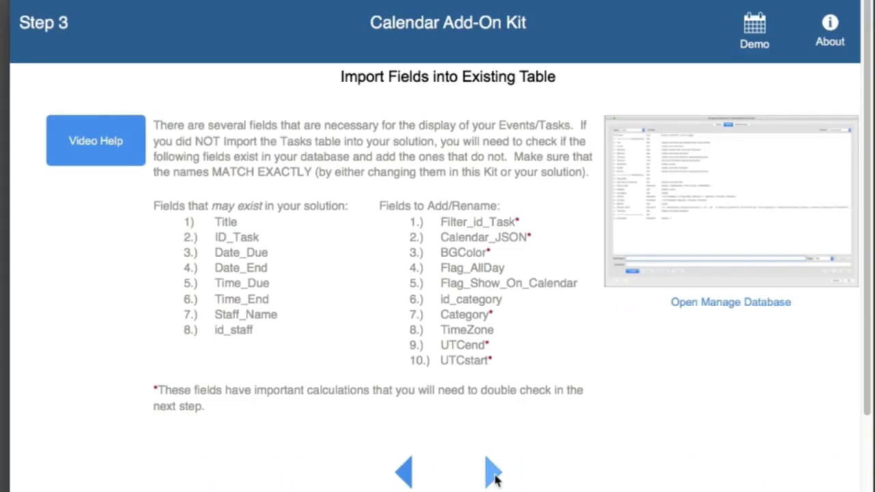
left_click(493, 473)
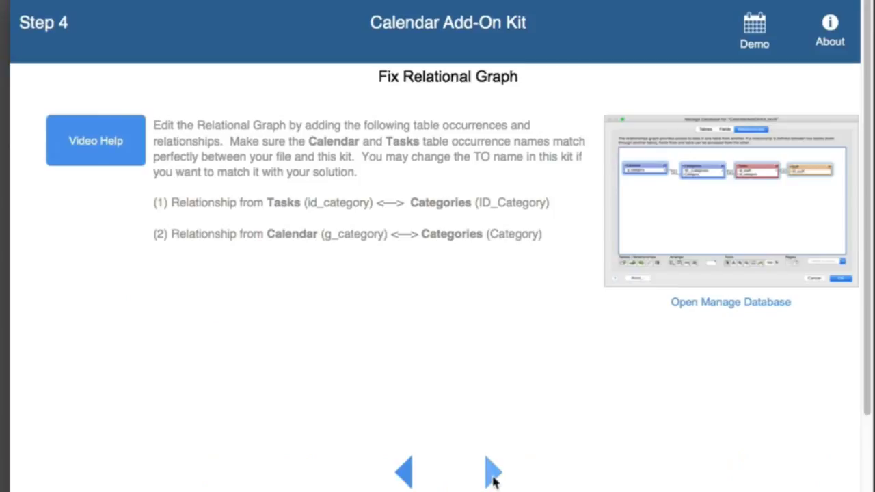
left_click(493, 473)
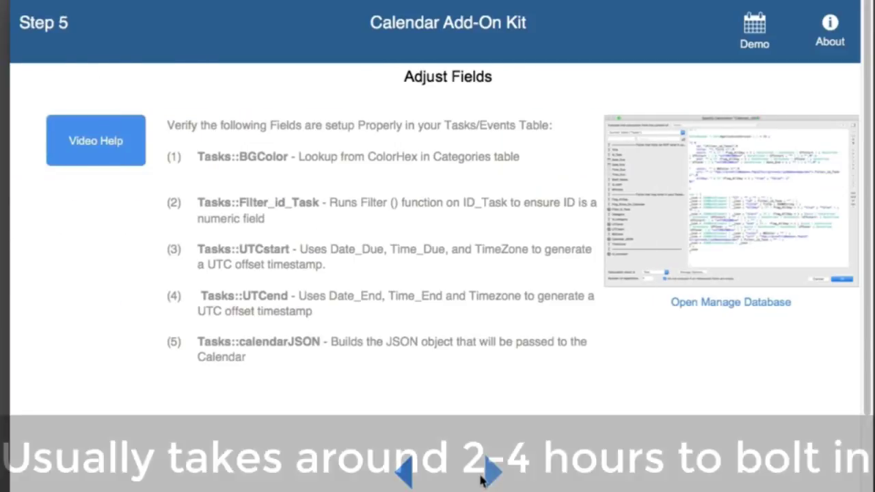
left_click(493, 473)
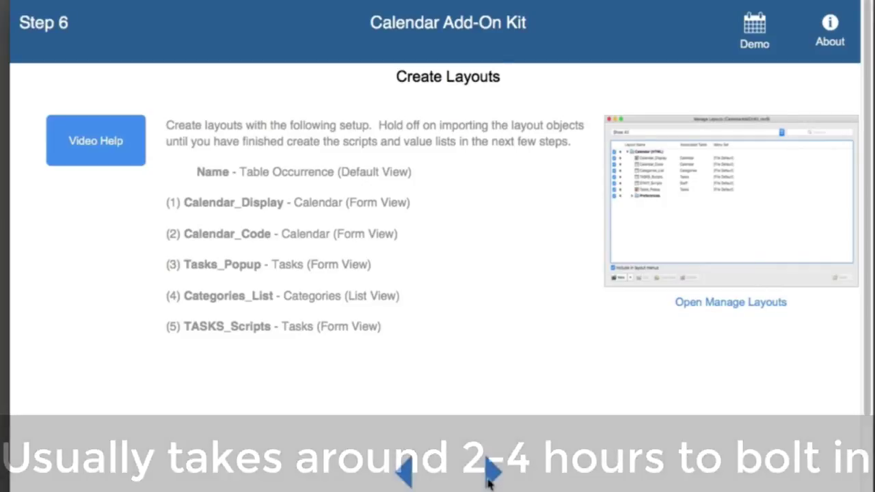
left_click(491, 473)
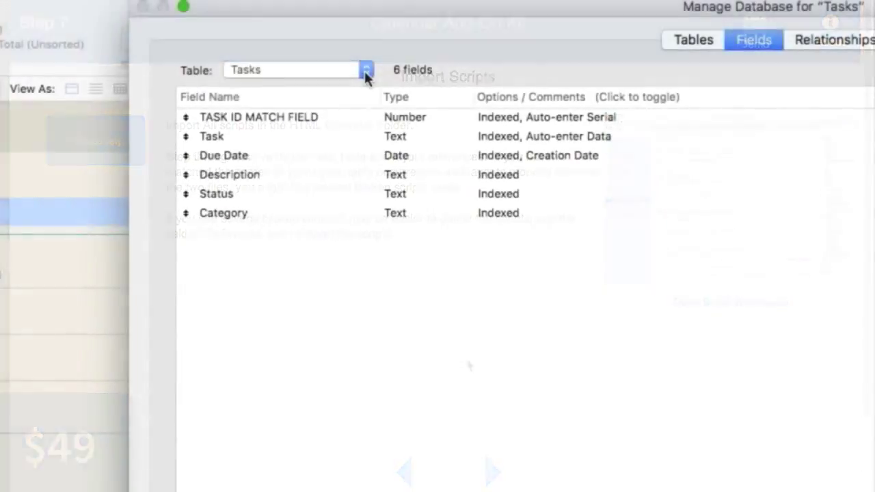
left_click(364, 69)
Create a new field named ID_Assignee in the Assignees table
left_click(335, 84)
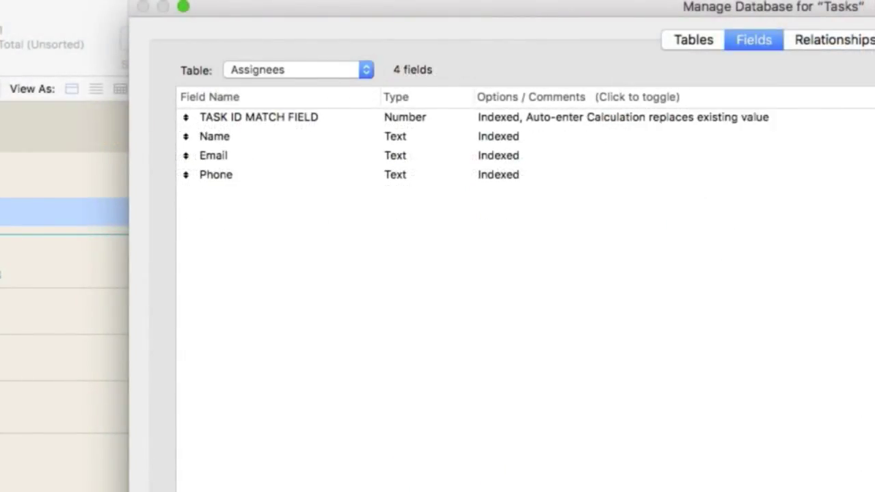
key("BackSpace")
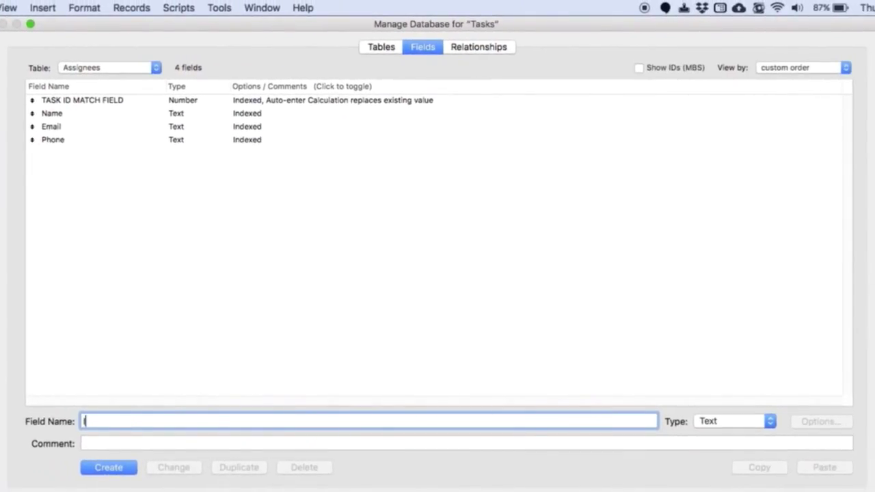
type("ID_Assignee")
left_click(127, 468)
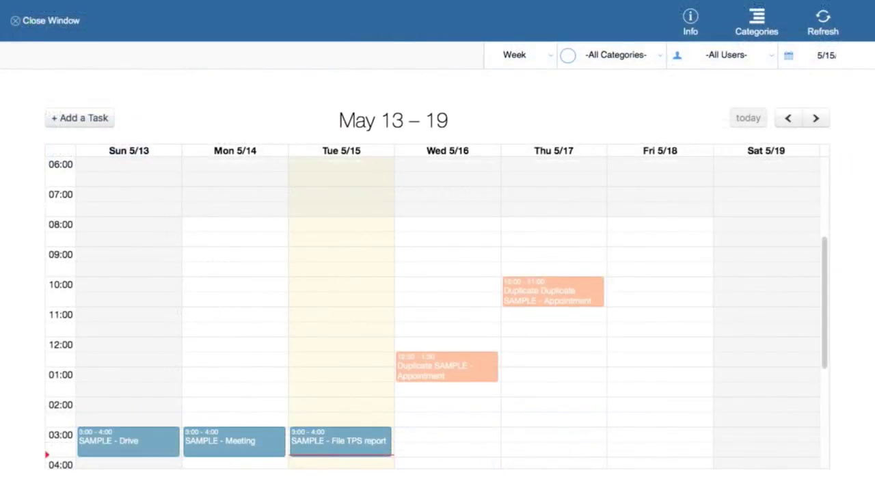